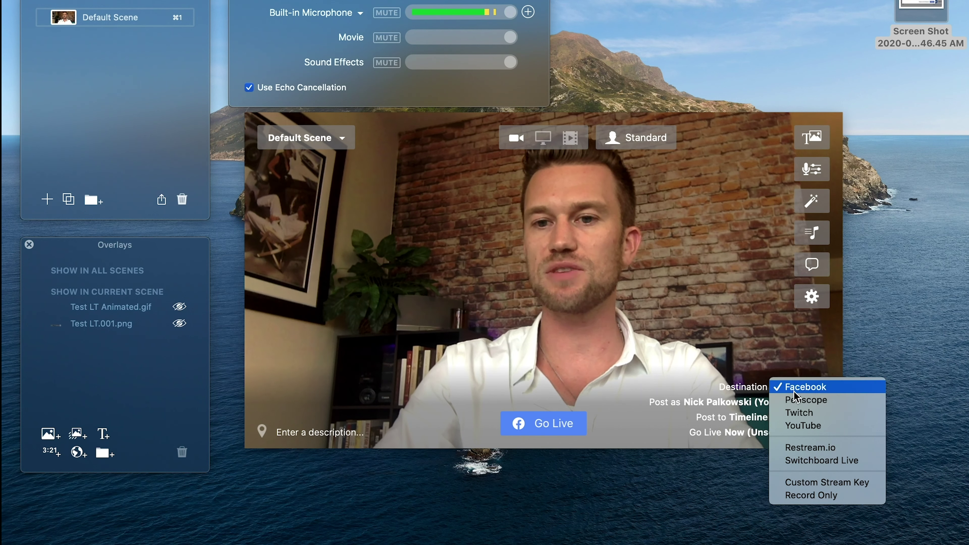
Set the stream destination to Custom Stream Key, using the server URL and stream key copied from Facebook's Live Stream Setup
left_click(795, 387)
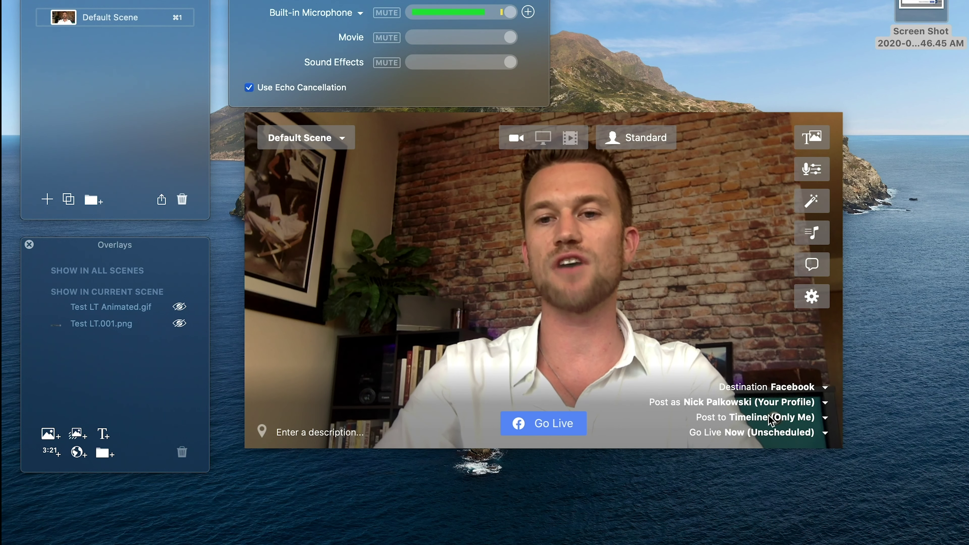
left_click(773, 390)
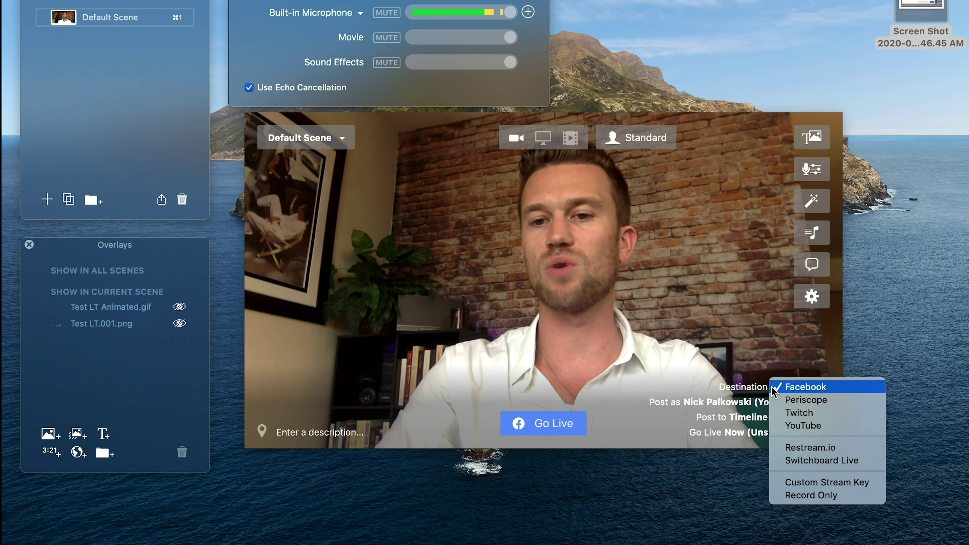
left_click(811, 483)
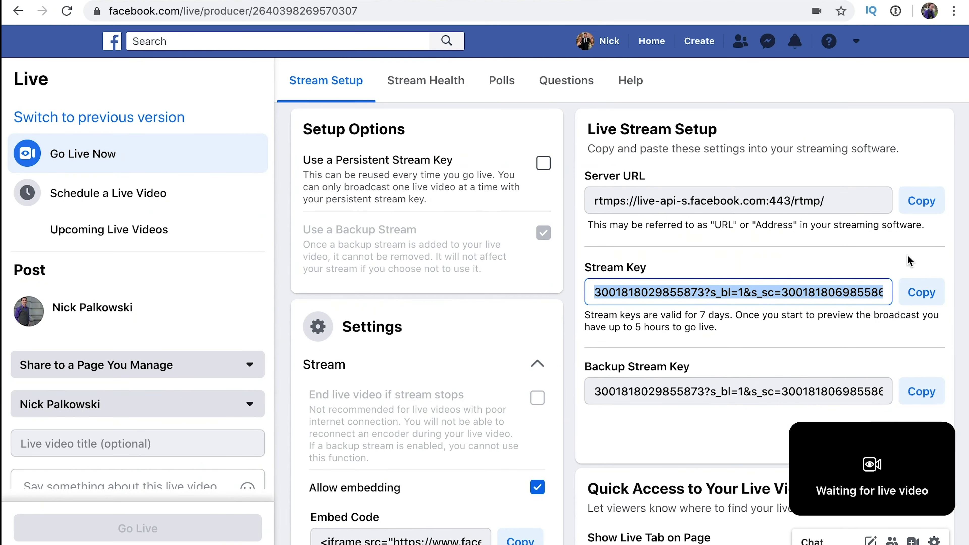
left_click(919, 210)
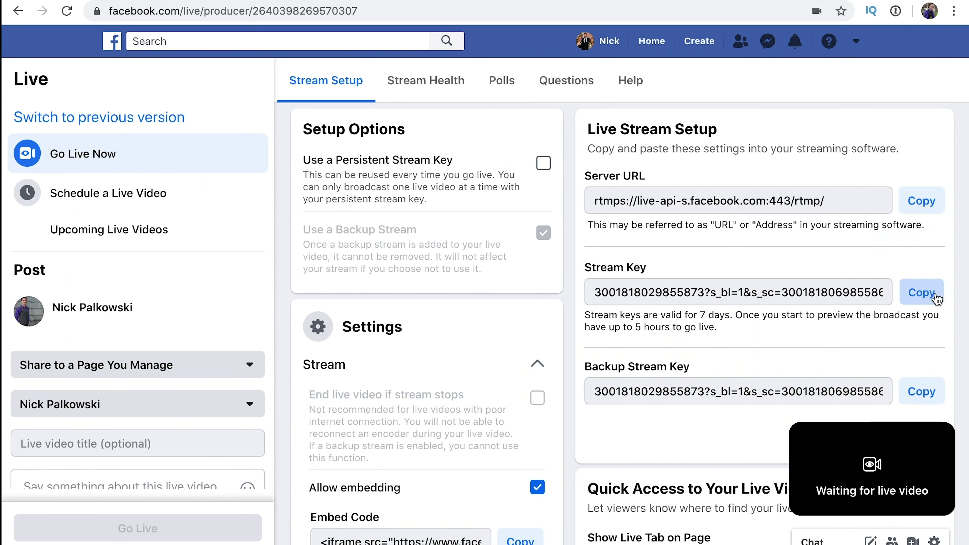
left_click(935, 297)
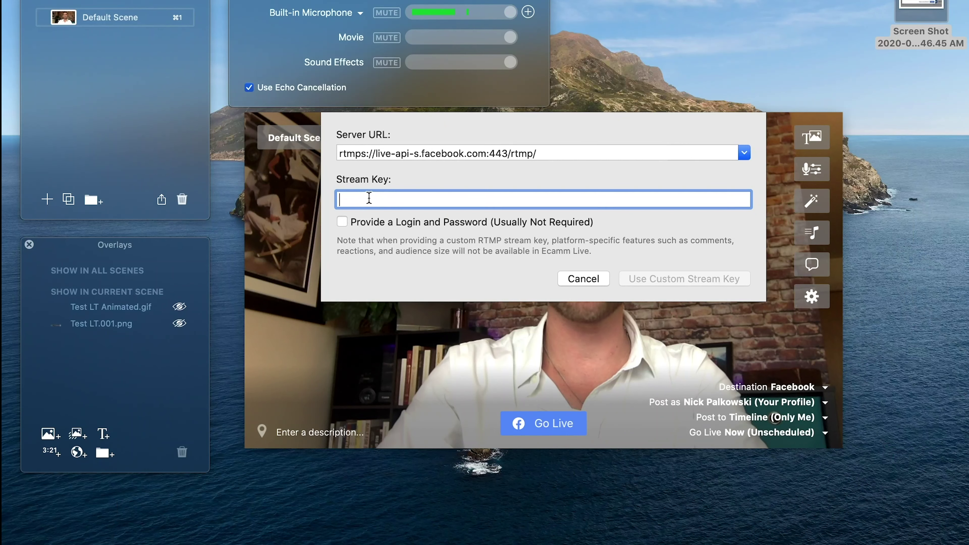
key("super+v")
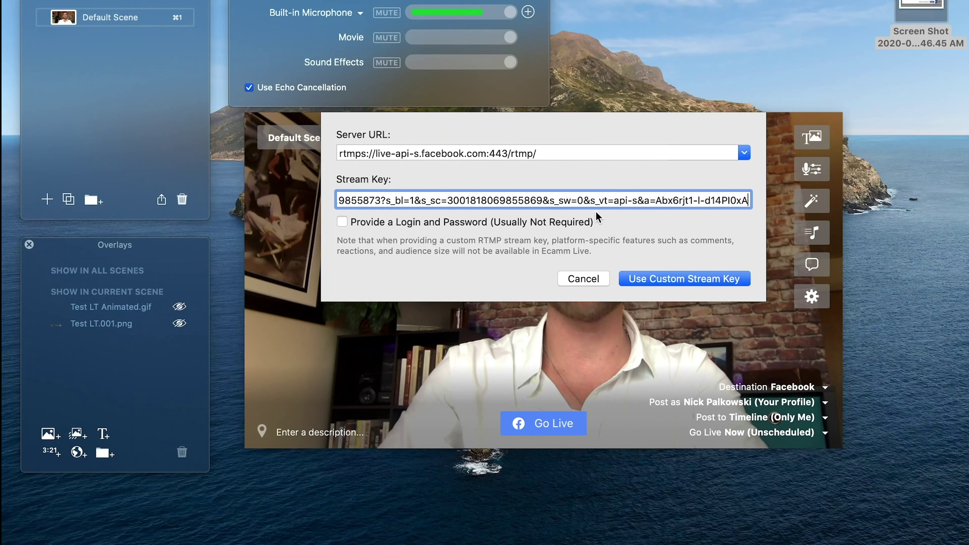
left_click(700, 283)
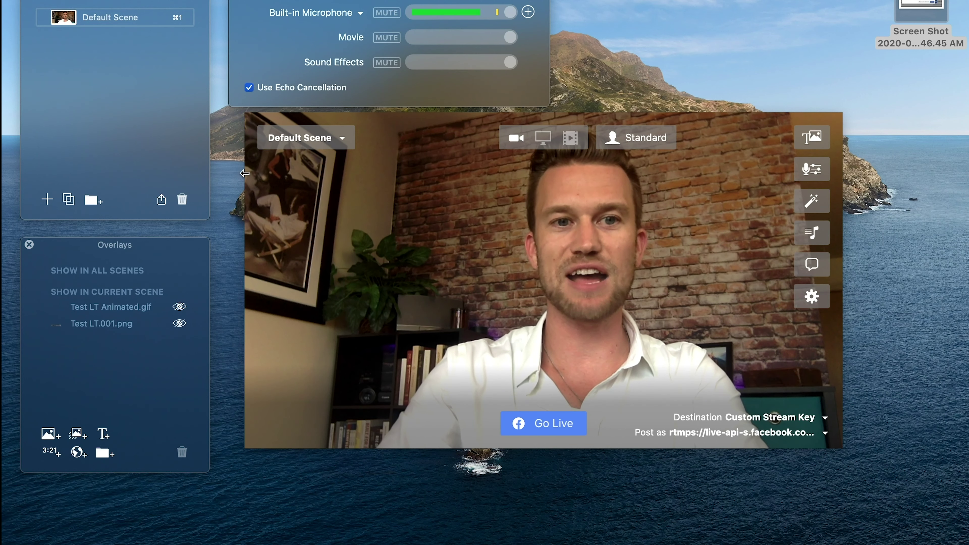
Toggle the Test LT.001.png overlay on and off, and start sending the video feed to Facebook
left_click(180, 324)
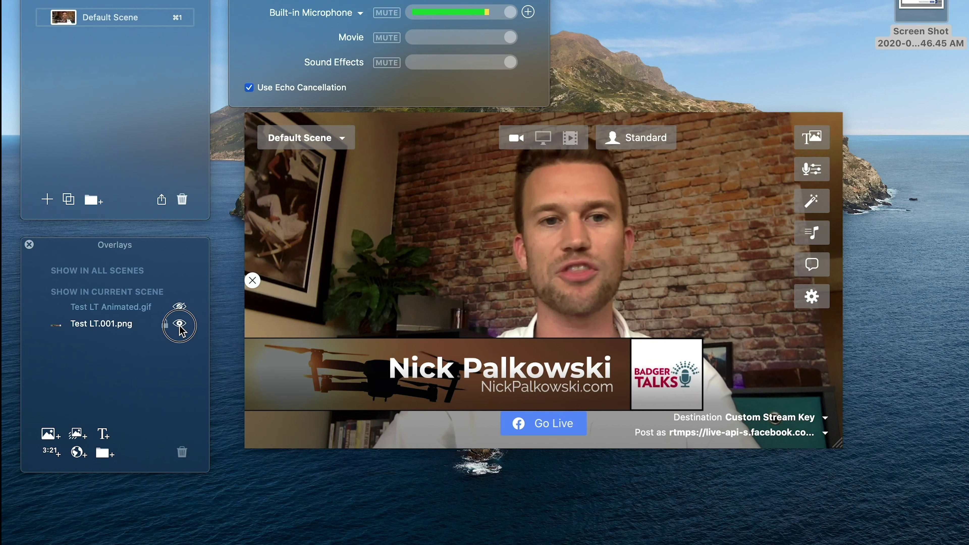
left_click(179, 324)
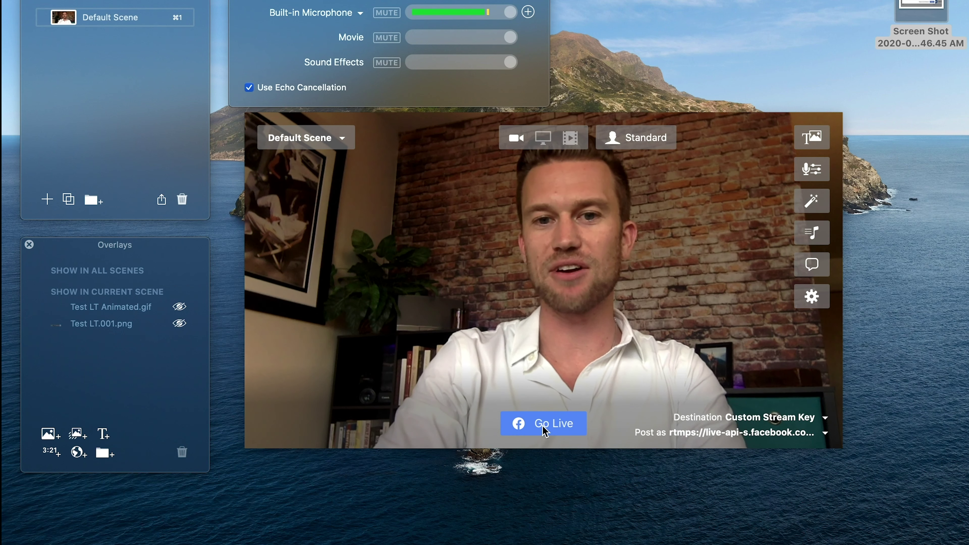
left_click(545, 430)
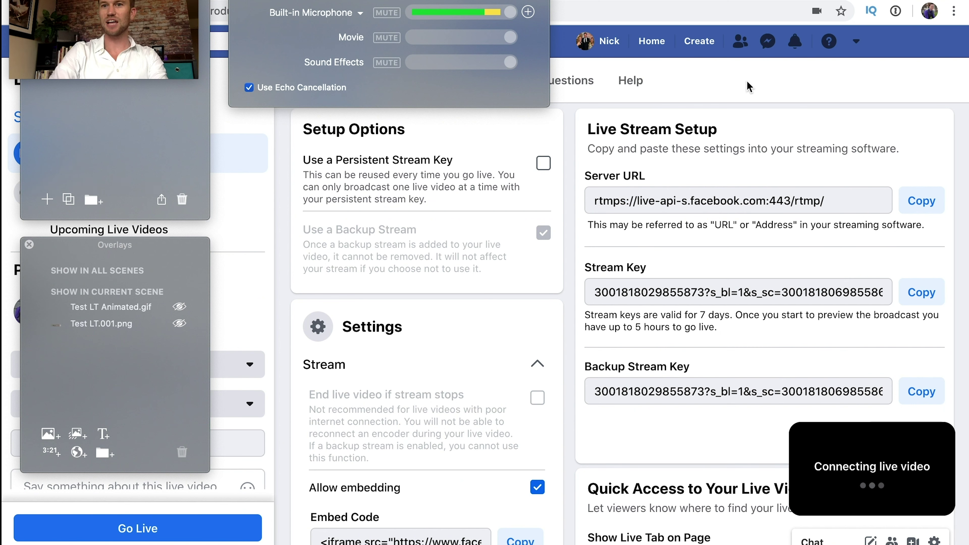
mouse_move(882, 466)
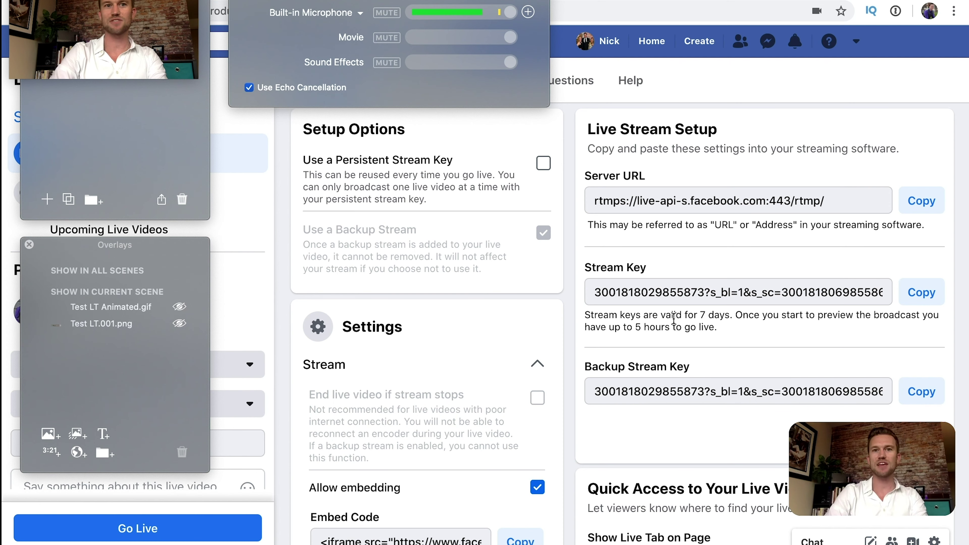
Show the Test LT.001.png overlay in the current scene and check it in Facebook's enlarged stream preview
key("ctrl+Right")
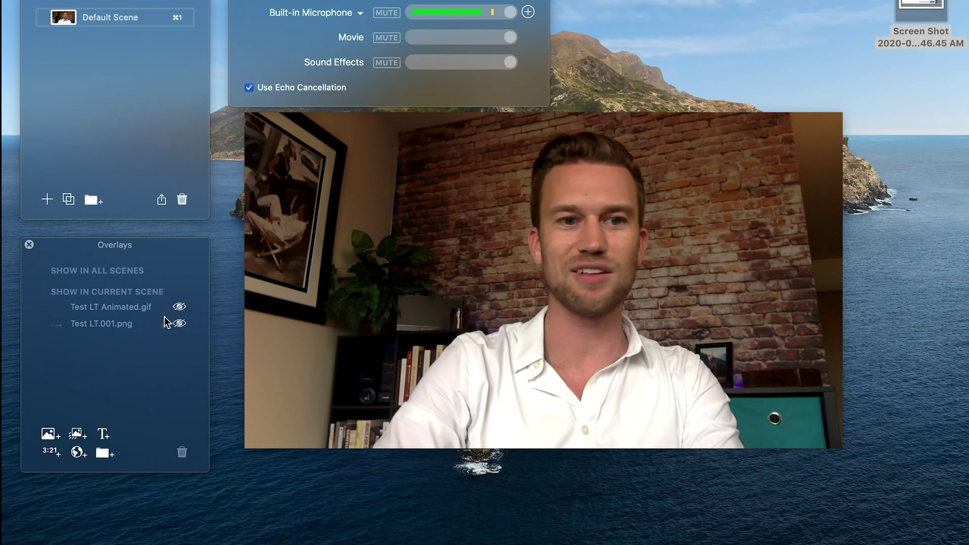
left_click(179, 324)
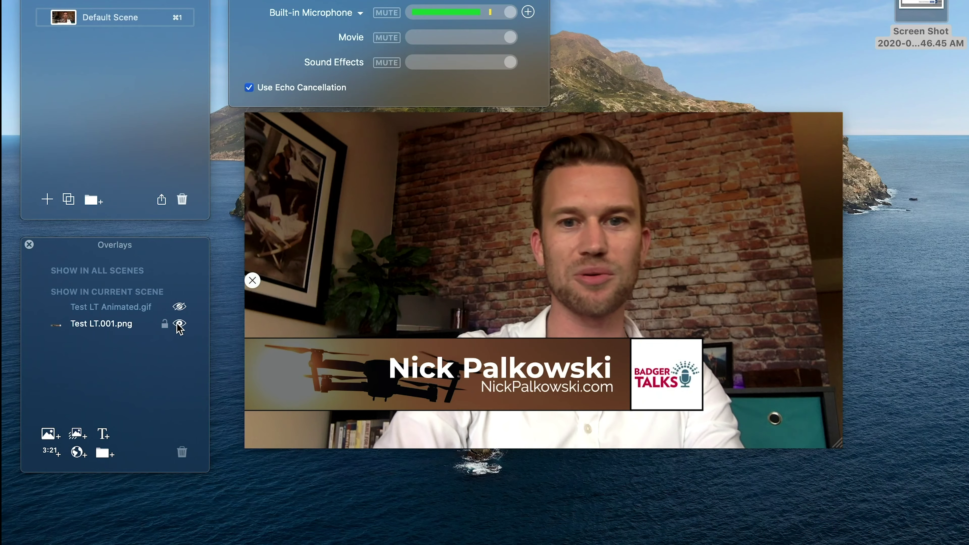
key("ctrl+Left")
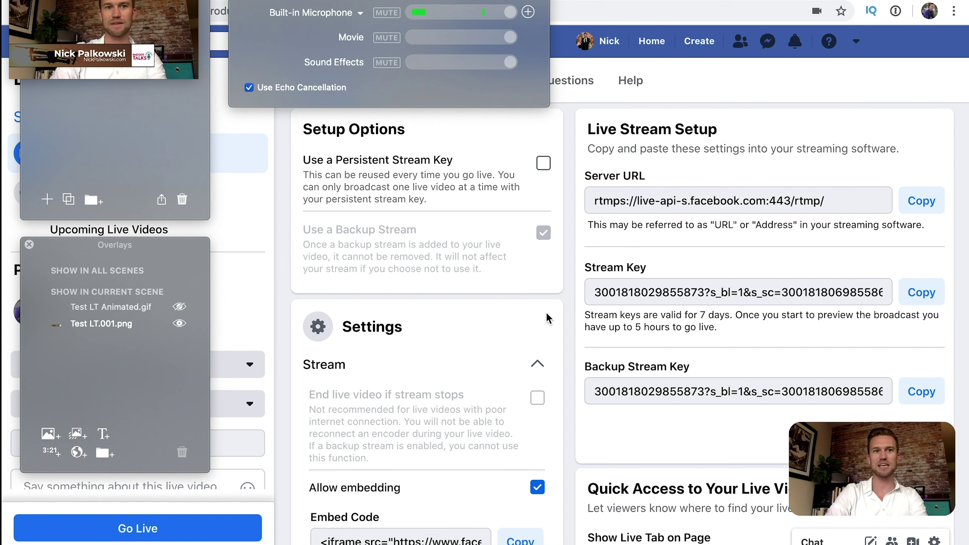
left_click(931, 444)
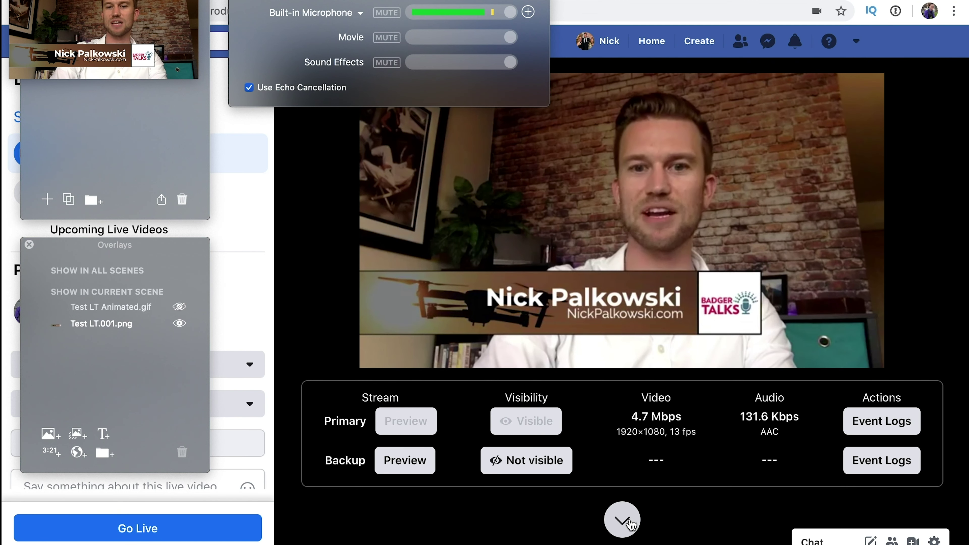
left_click(622, 519)
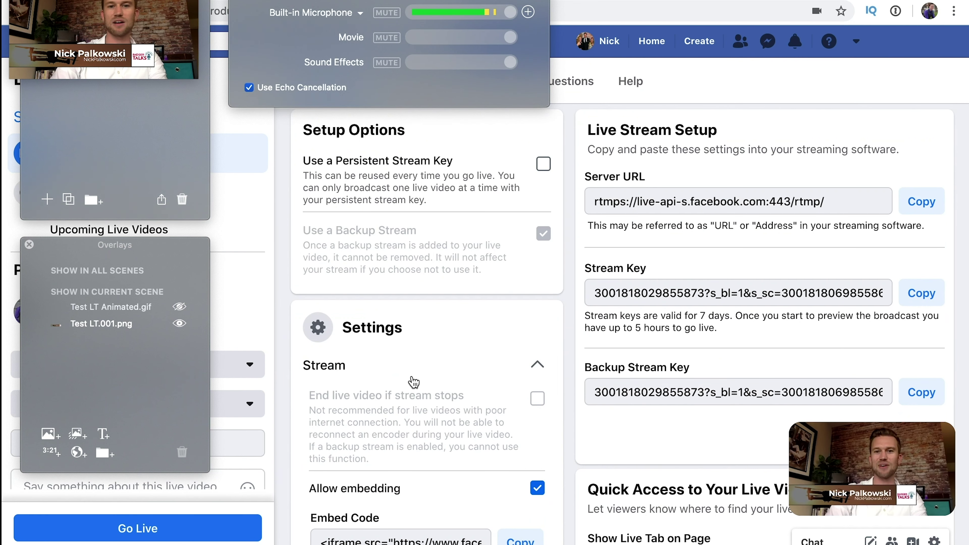
Move the floating camera preview and the Scenes and Overlays windows clear of Facebook's post settings
left_click(273, 281)
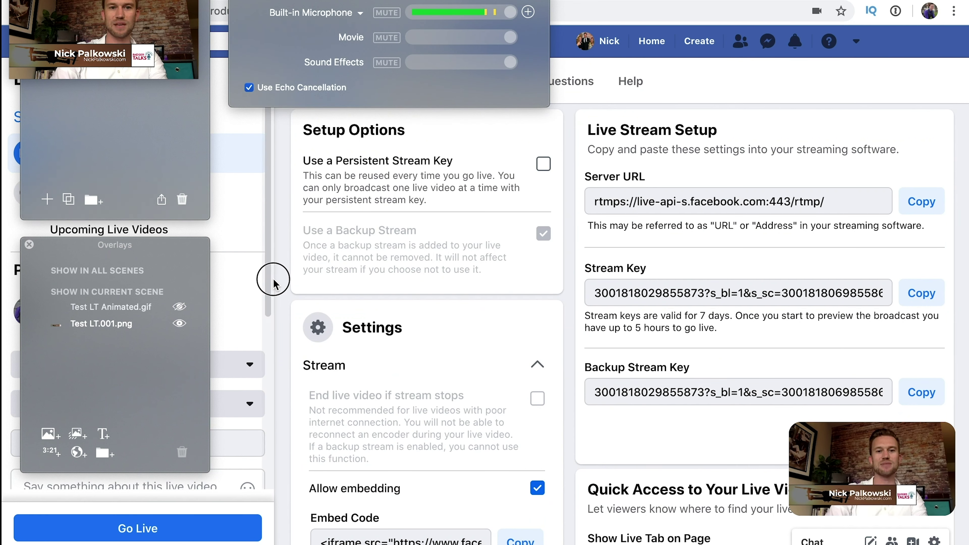
mouse_move(63, 2)
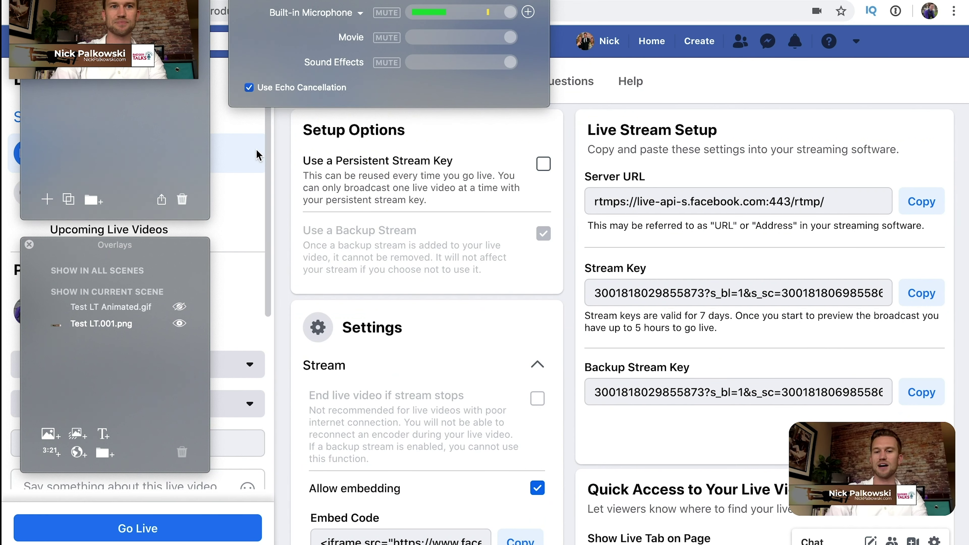
left_click_drag(49, 3, 744, 4)
left_click_drag(101, 99, 840, 197)
left_click_drag(82, 244, 624, 79)
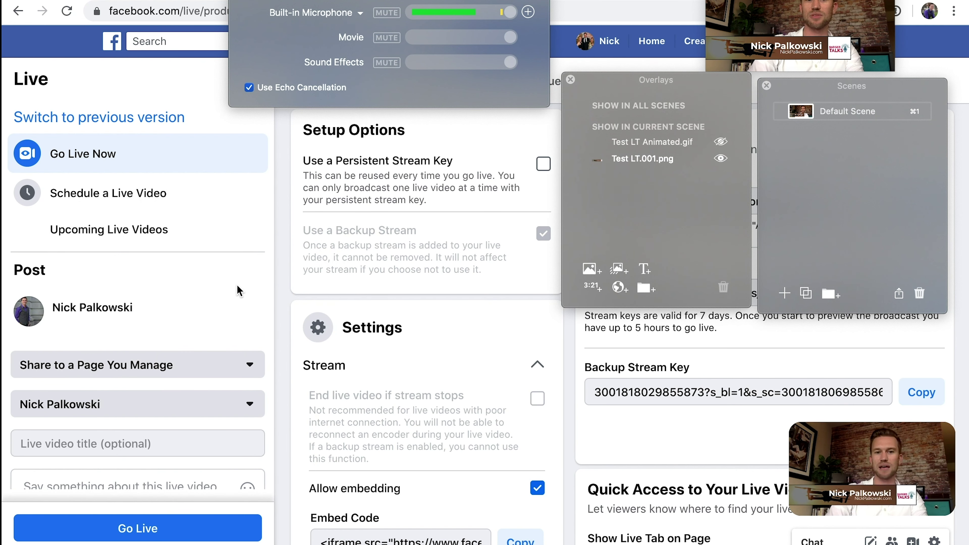
Examine the sharing options and the page selection for the Facebook live post
scroll(113, 339, "down", 3)
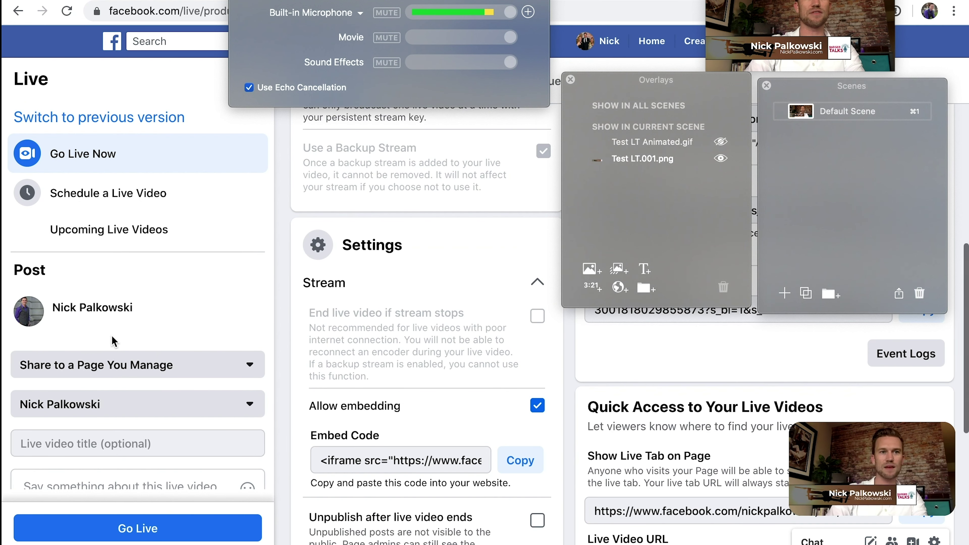
scroll(114, 340, "down", 3)
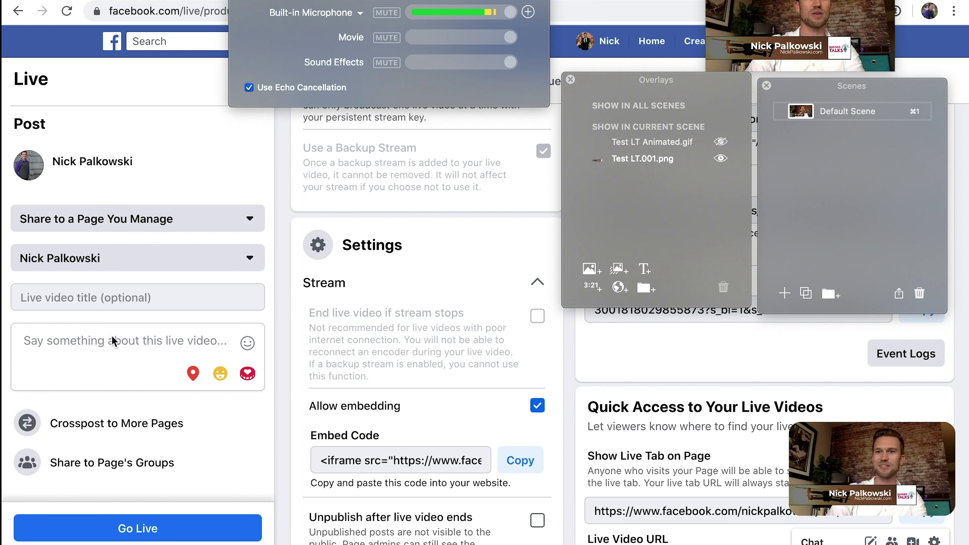
left_click(67, 213)
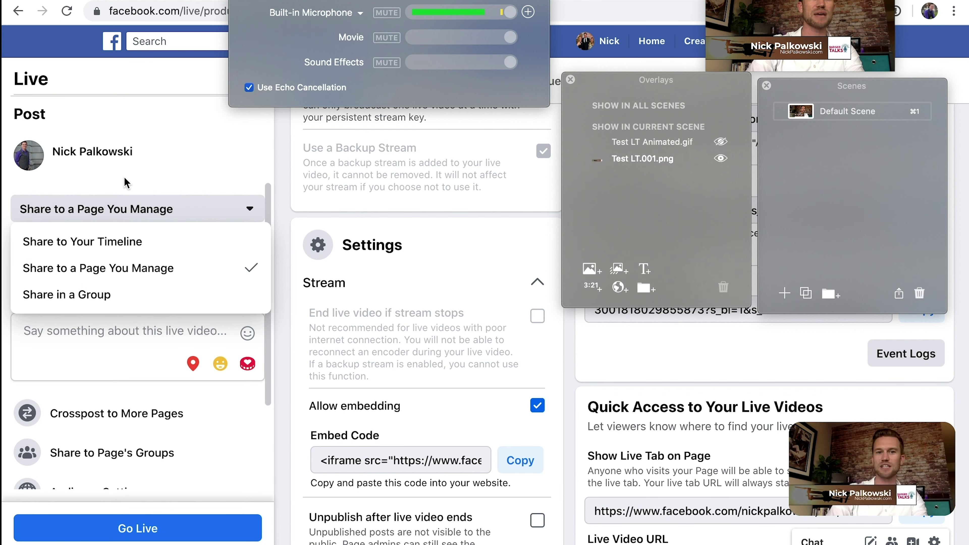
left_click(128, 208)
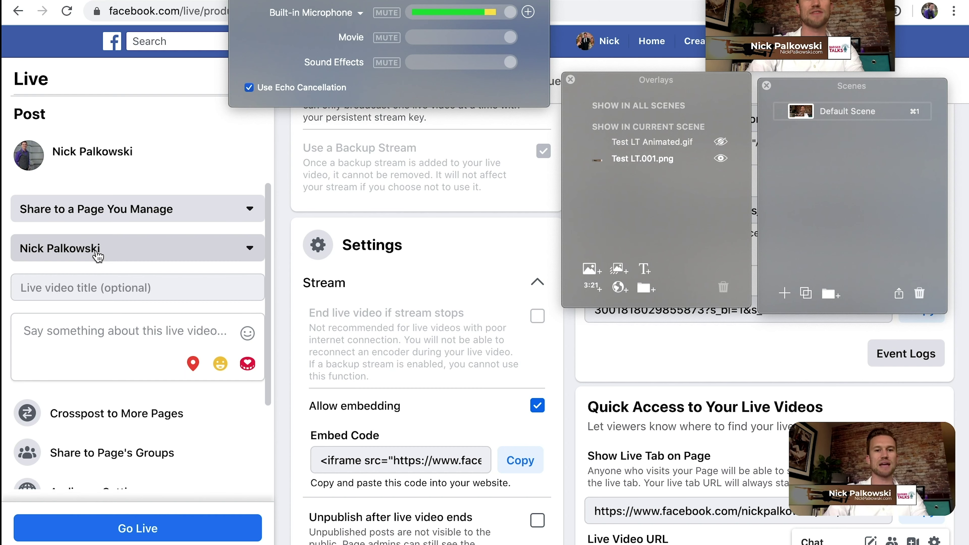
left_click(98, 249)
left_click(98, 249)
Title the live video "test live" and enter "Live Stream test" as its description
left_click(77, 293)
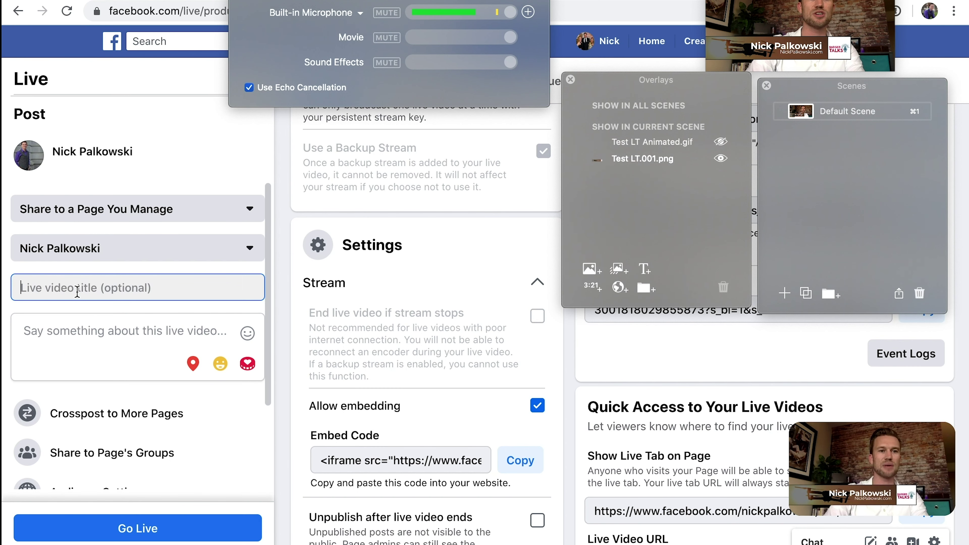
type("test live")
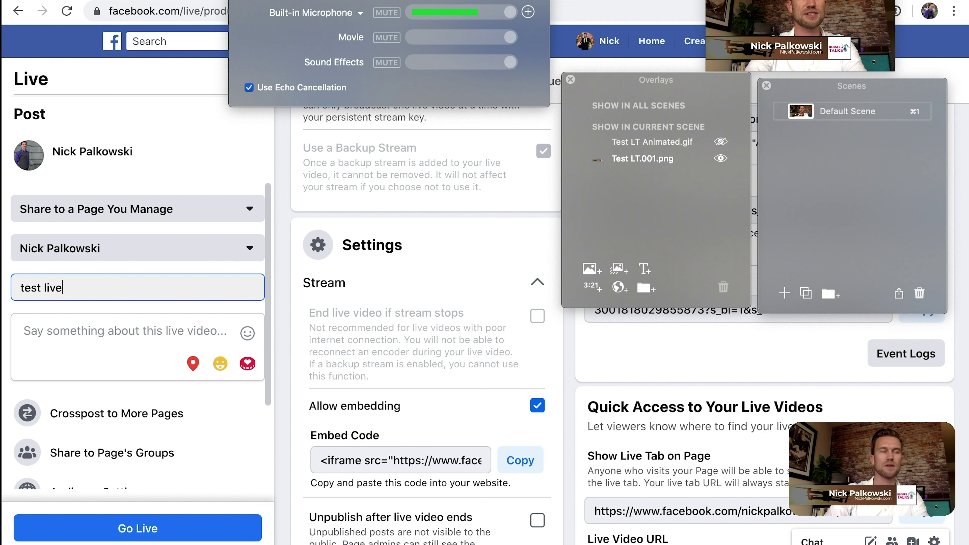
left_click(126, 331)
type("Live Stream test")
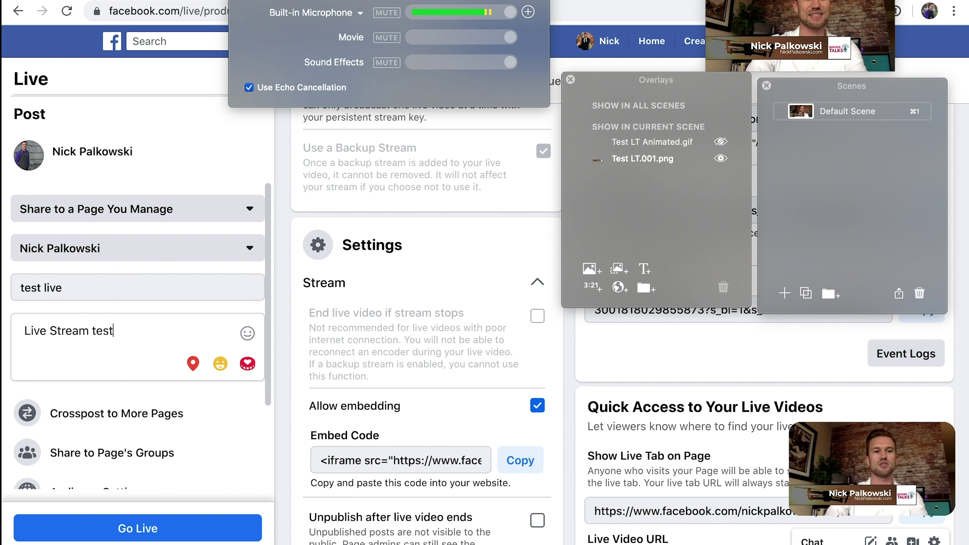
Crosspost the live video to the Downtown Madison Life page and save the selection
scroll(6, 325, "down", 3)
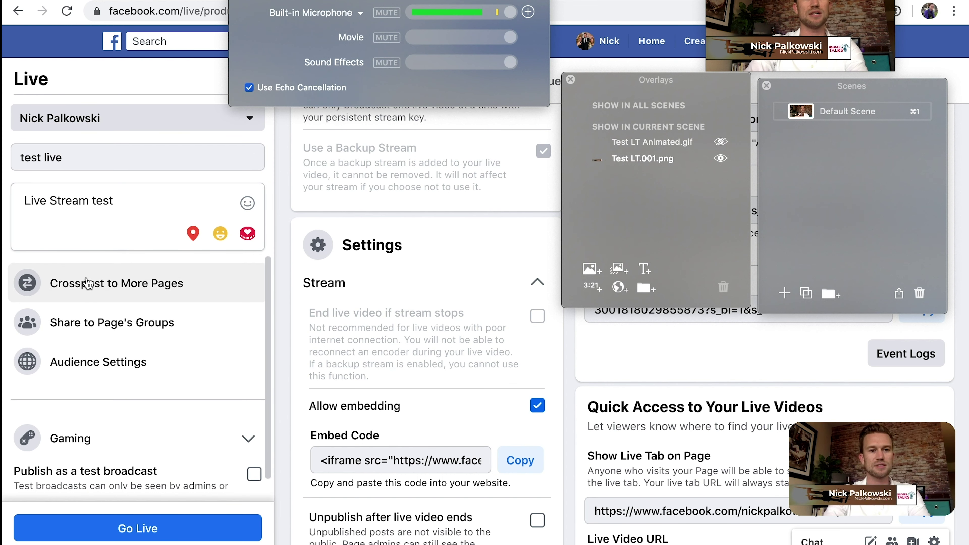
left_click(88, 283)
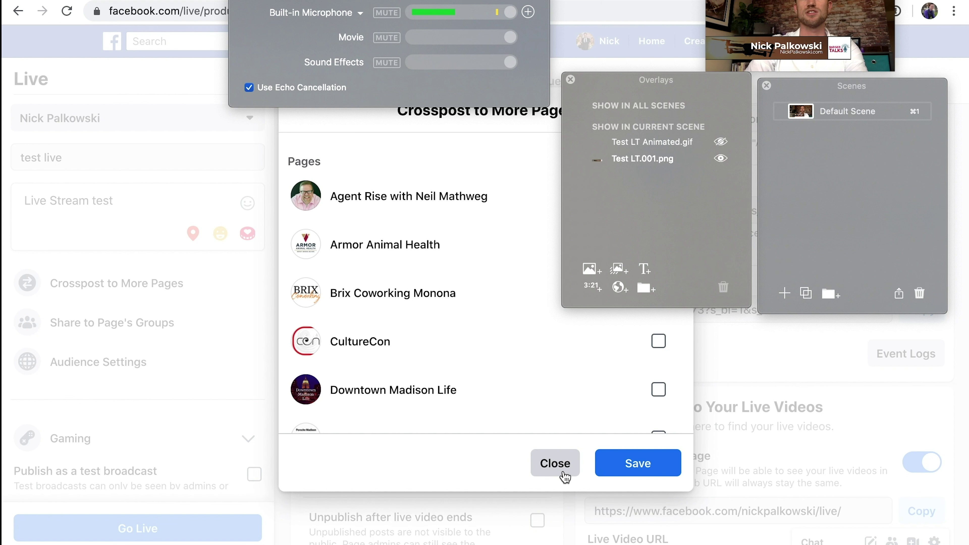
left_click(664, 391)
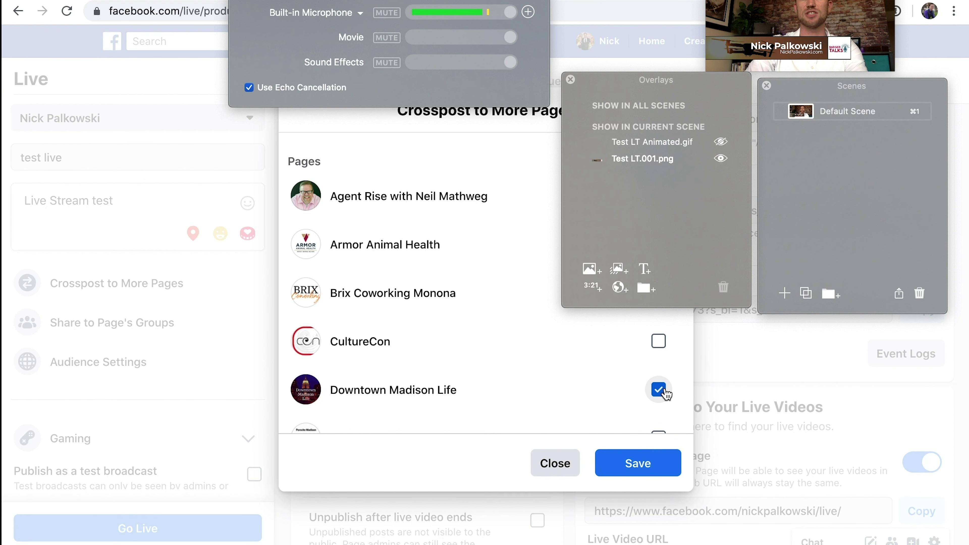
left_click(632, 474)
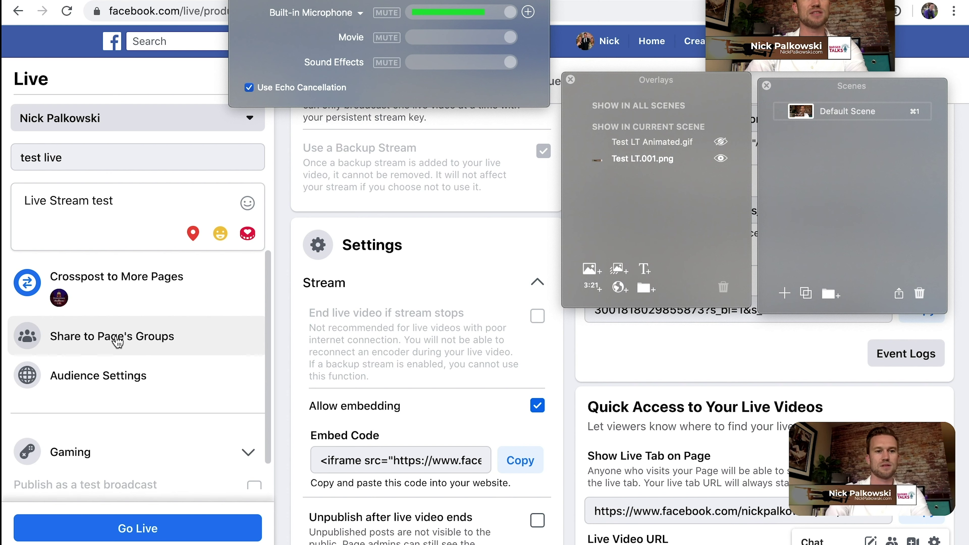
Share the live video to the page's group The Power Of Podcasting, moving the Overlays window out of the way
left_click(118, 343)
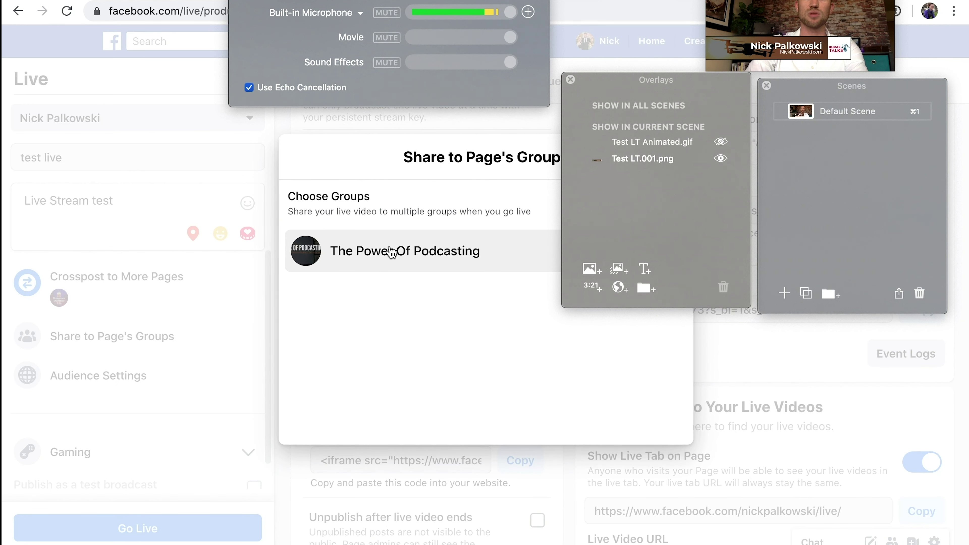
left_click(391, 252)
left_click_drag(401, 157, 692, 131)
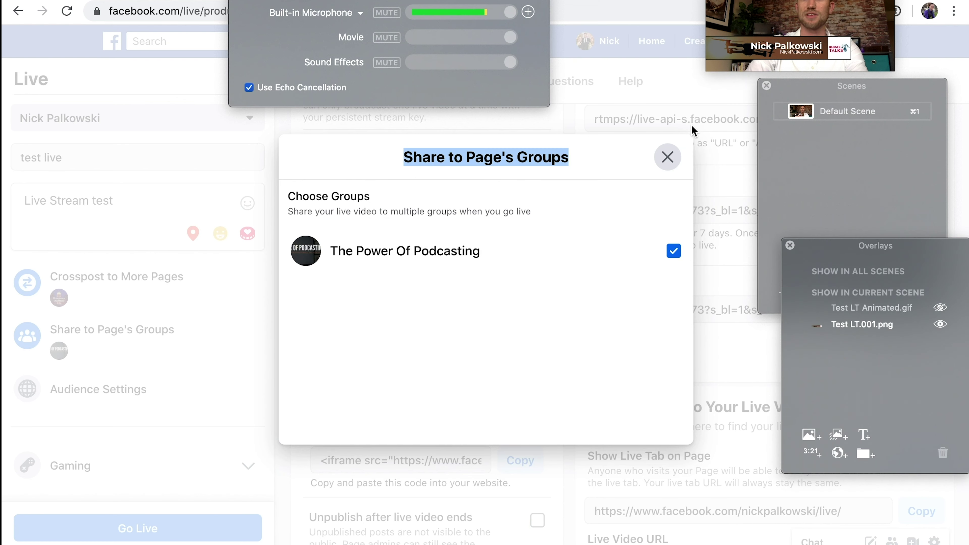
left_click(667, 158)
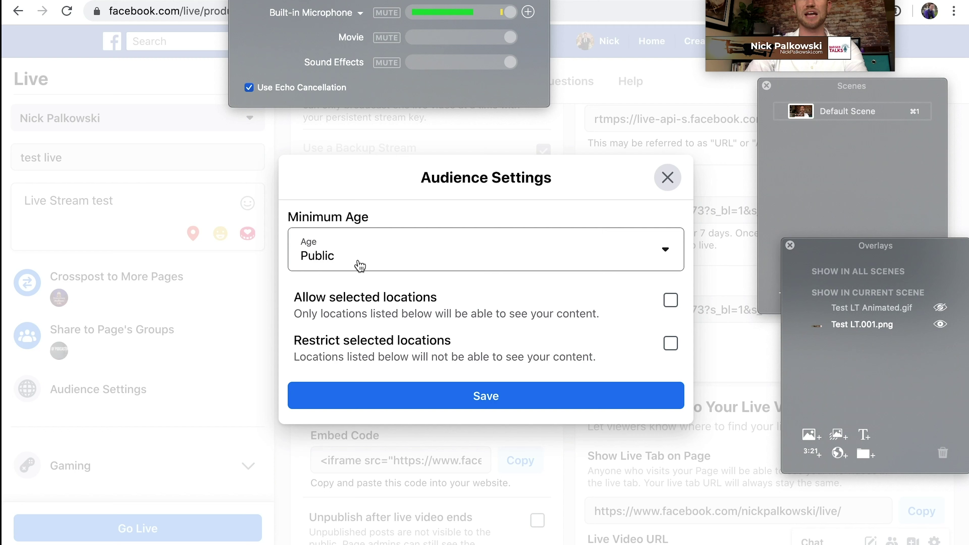
Review the minimum age options in the audience settings, and start the live broadcast on Facebook
left_click(359, 266)
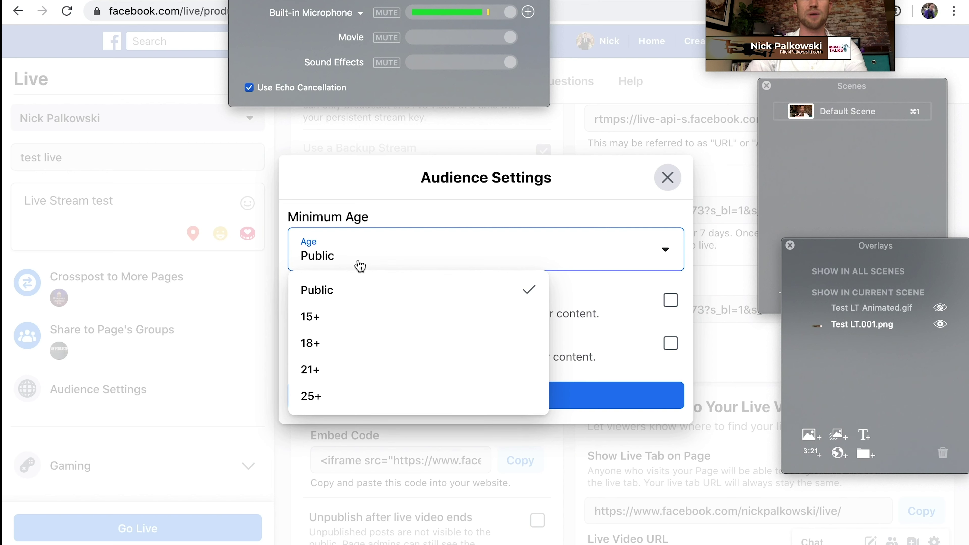
left_click(630, 262)
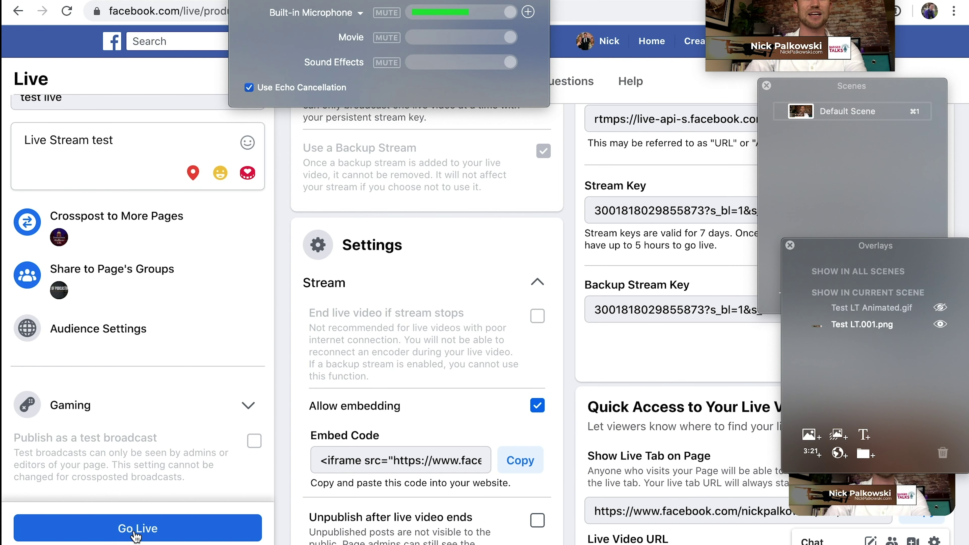
left_click(136, 533)
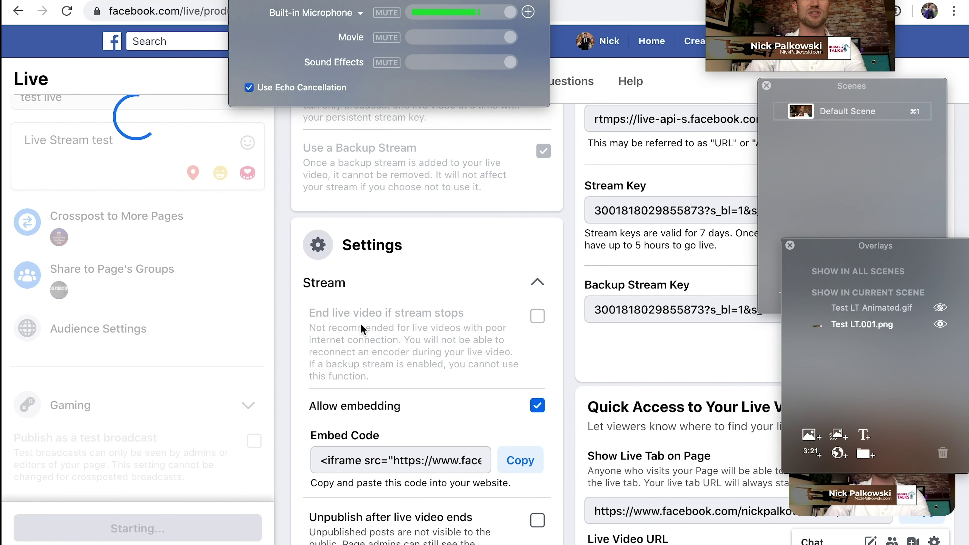
scroll(361, 329, "up", 8)
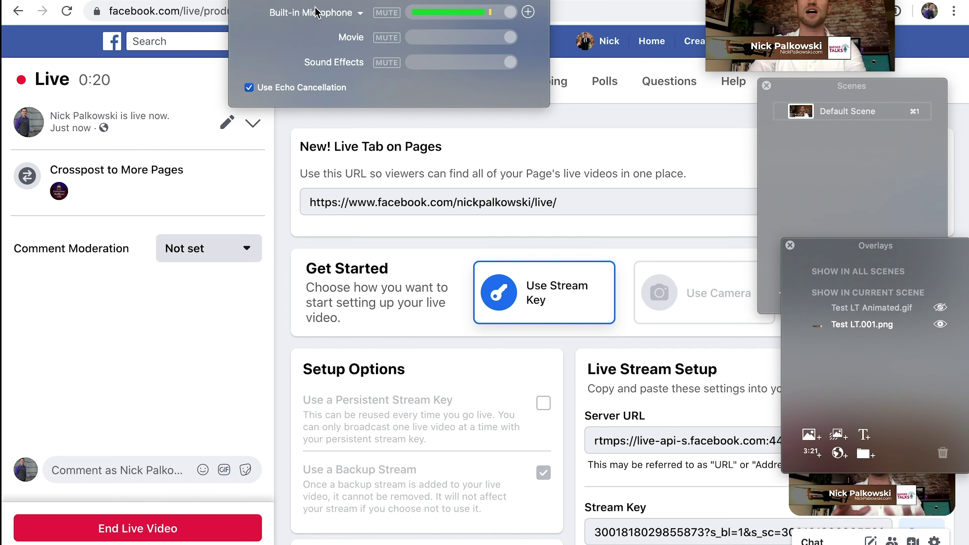
left_click(360, 12)
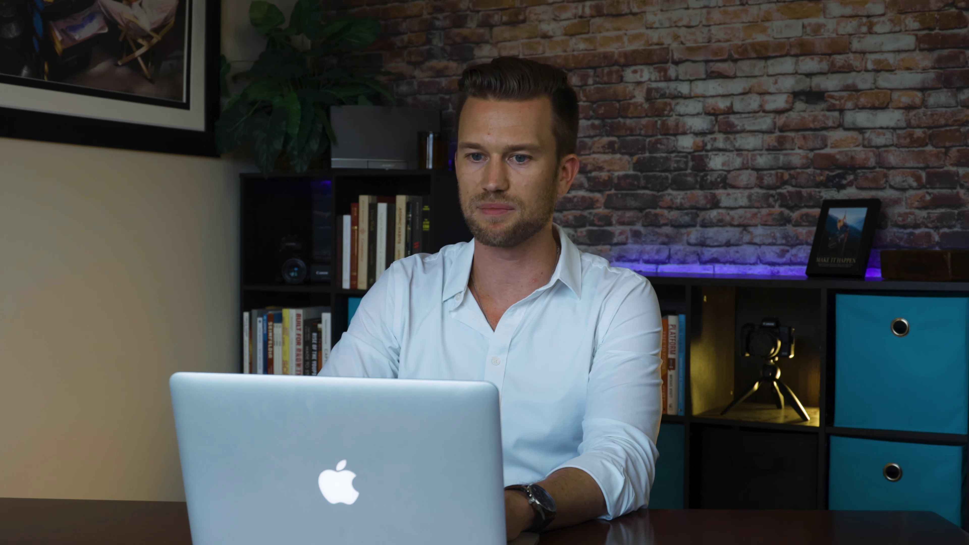